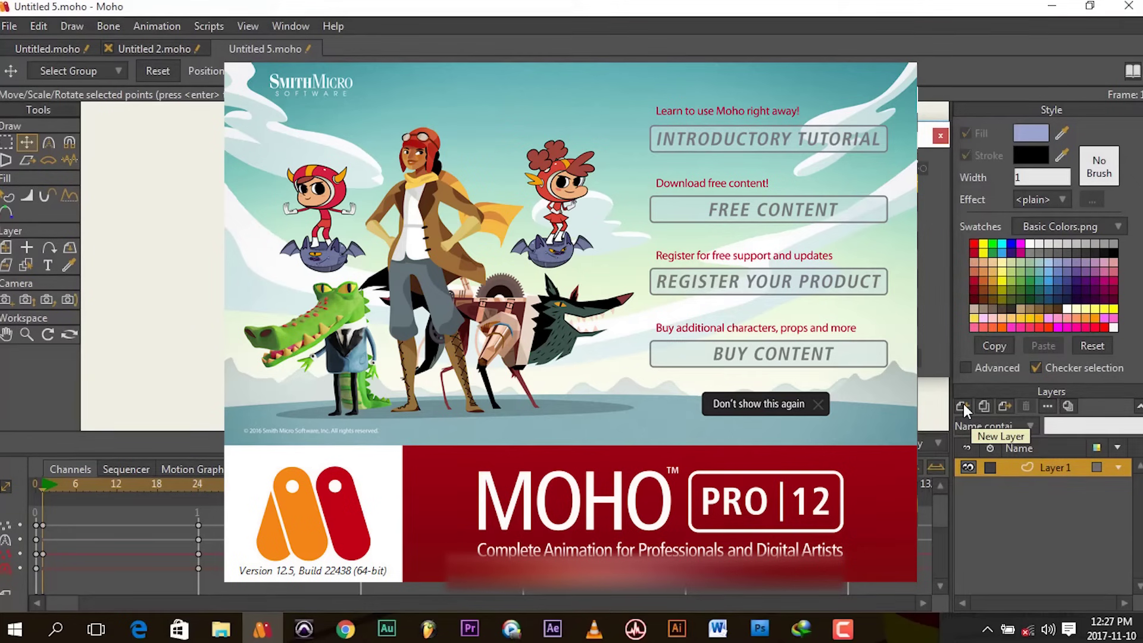
- Return the timeline to frame 0 and add a new bone layer above the circle's vector layer
left_click(963, 403)
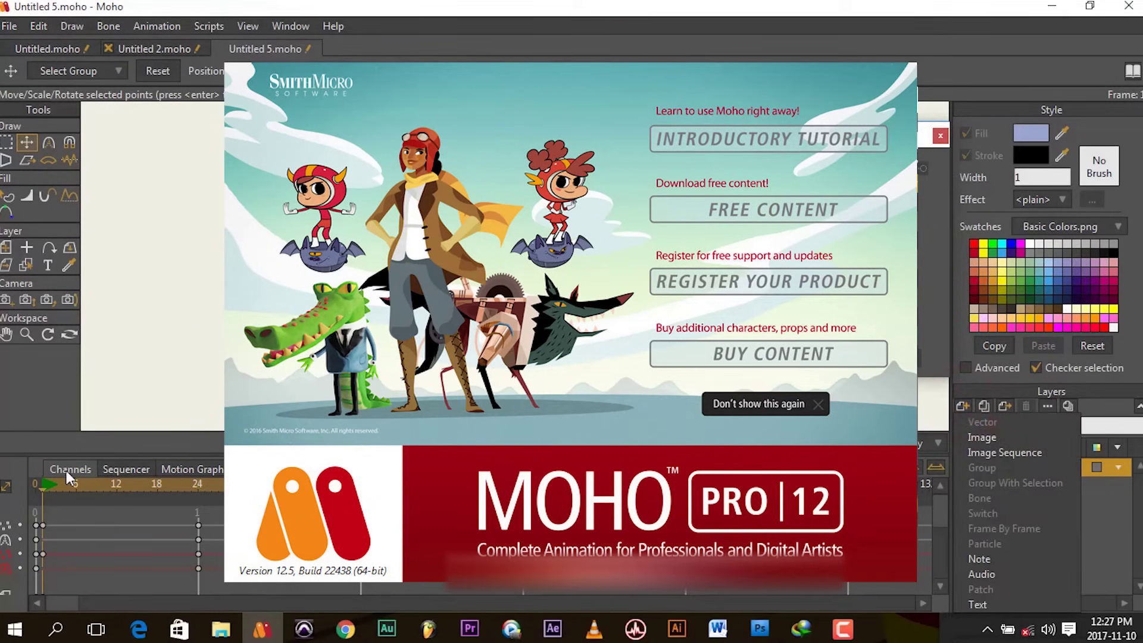
left_click(35, 486)
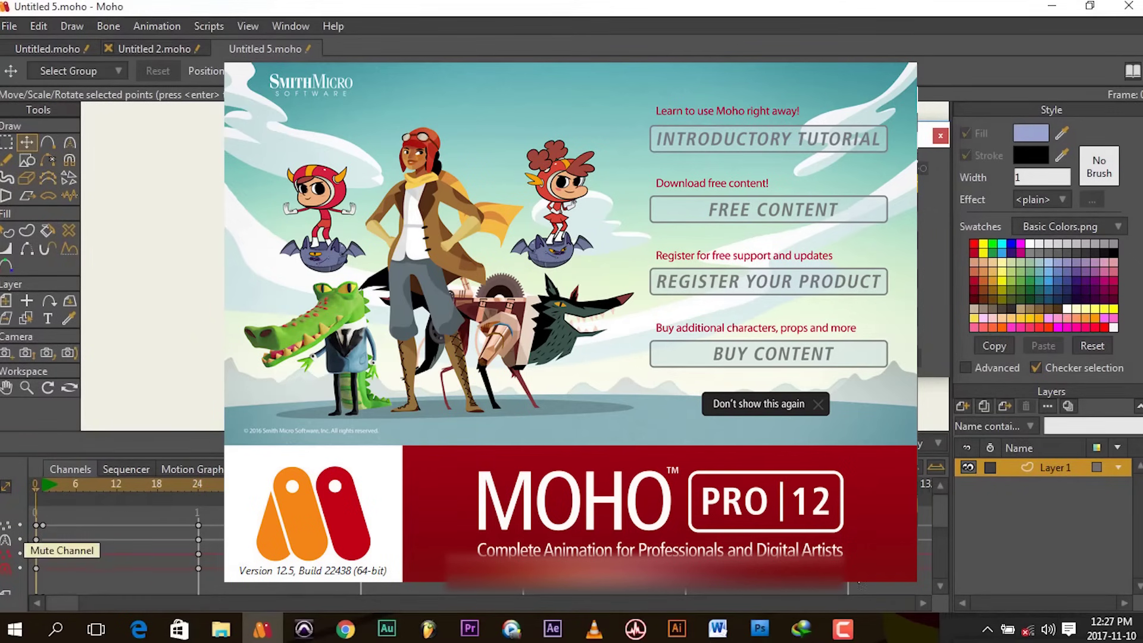
left_click(962, 406)
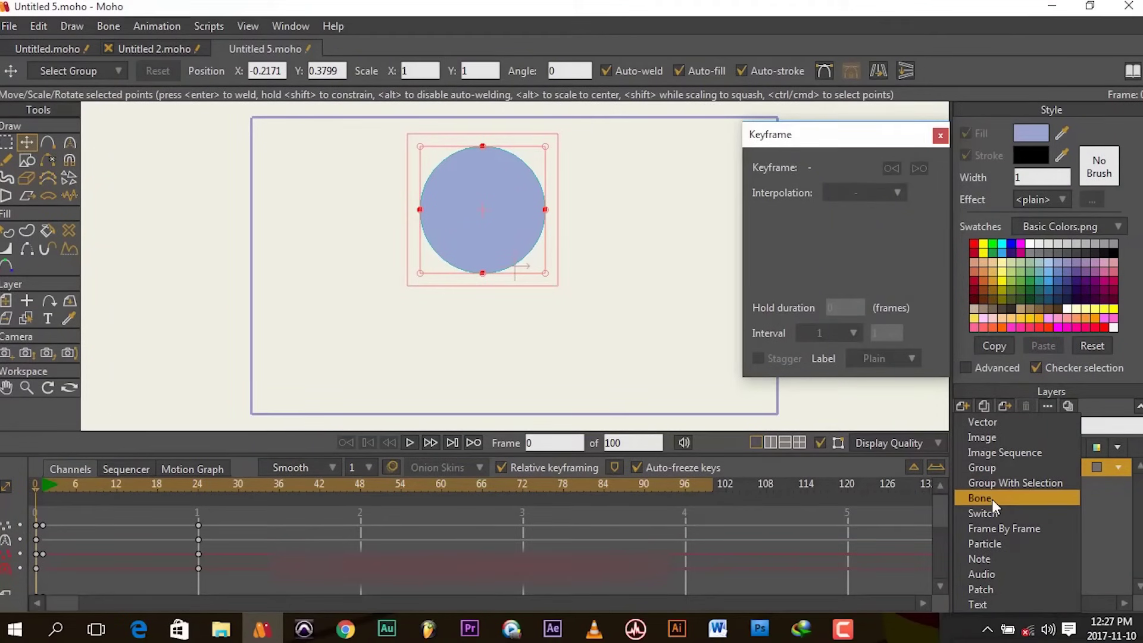
left_click(991, 499)
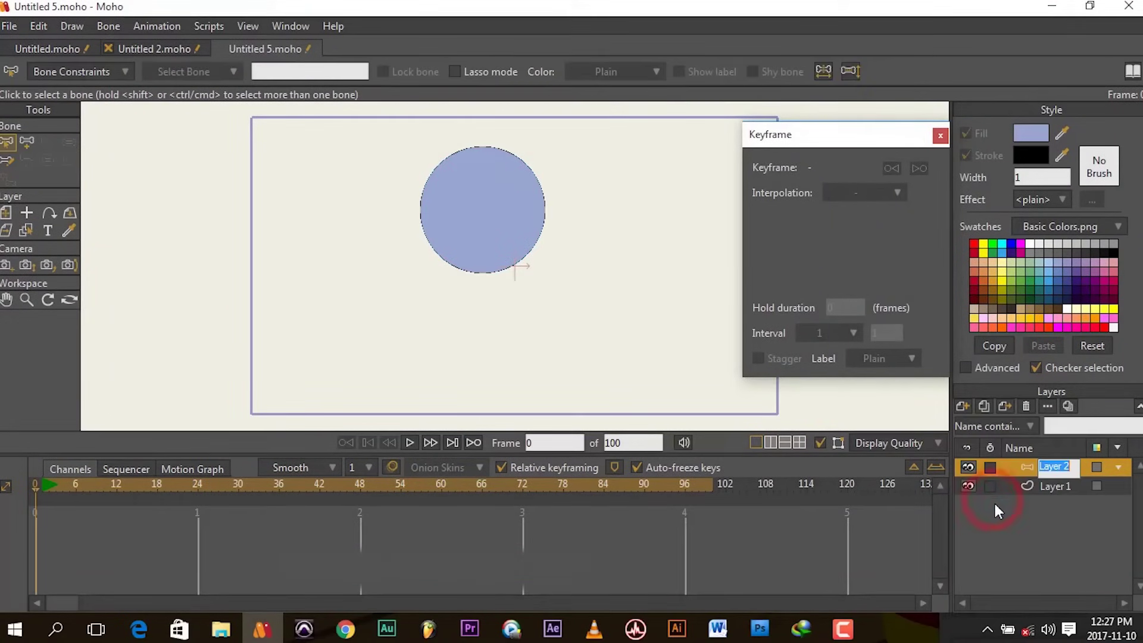
- Nest Layer 1 with the circle inside the new bone layer and collapse the bone layer
left_click(1046, 486)
left_click_drag(1047, 485, 1049, 470)
left_click(1023, 467)
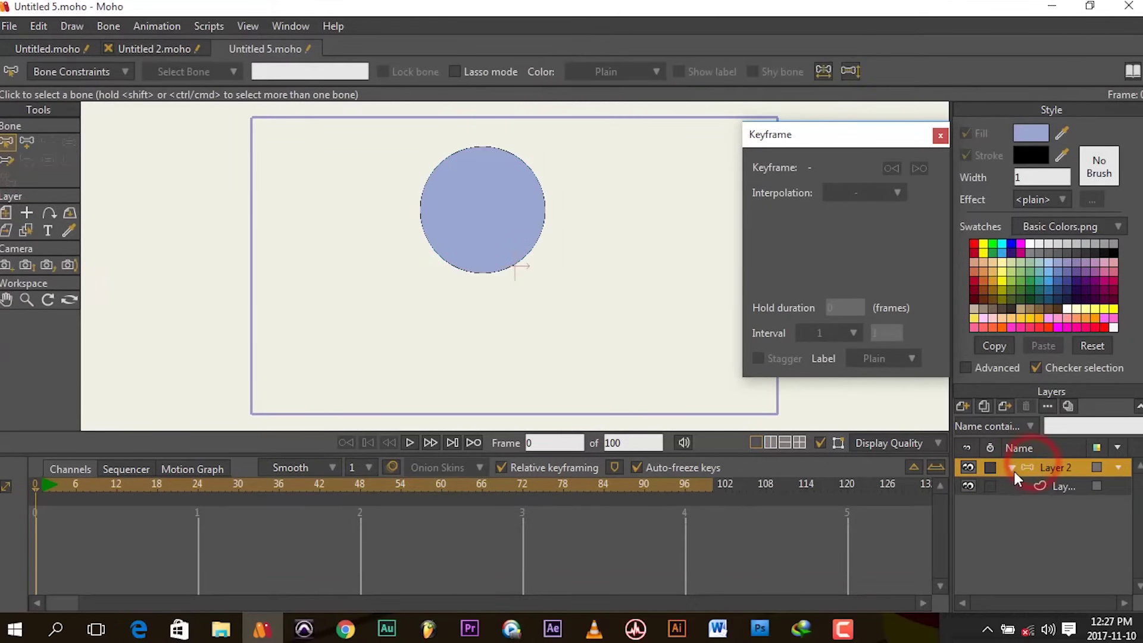
left_click(1012, 469)
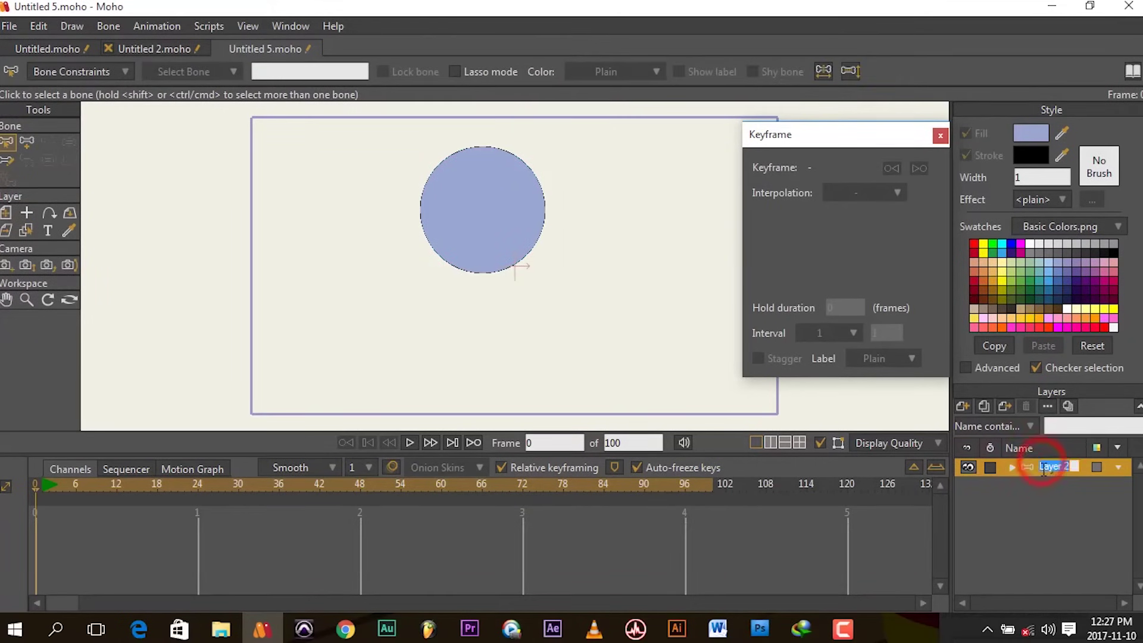
left_click(1029, 470)
- In Untitled 7, move the stick figure's left wrist point down and outward
left_click_drag(421, 298, 388, 331)
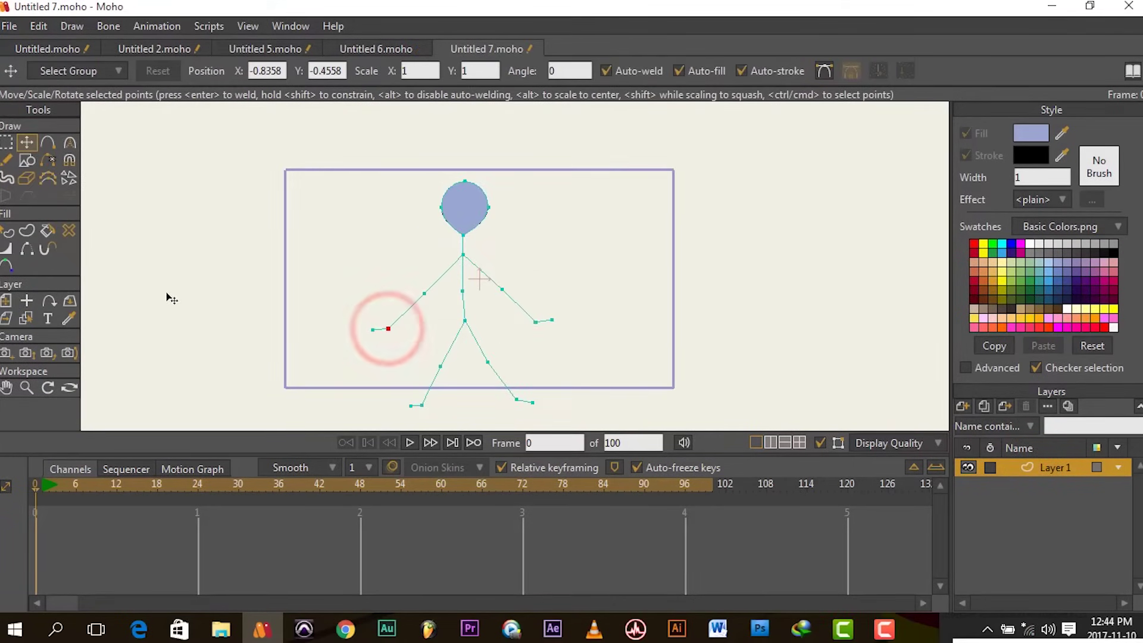
left_click(26, 353)
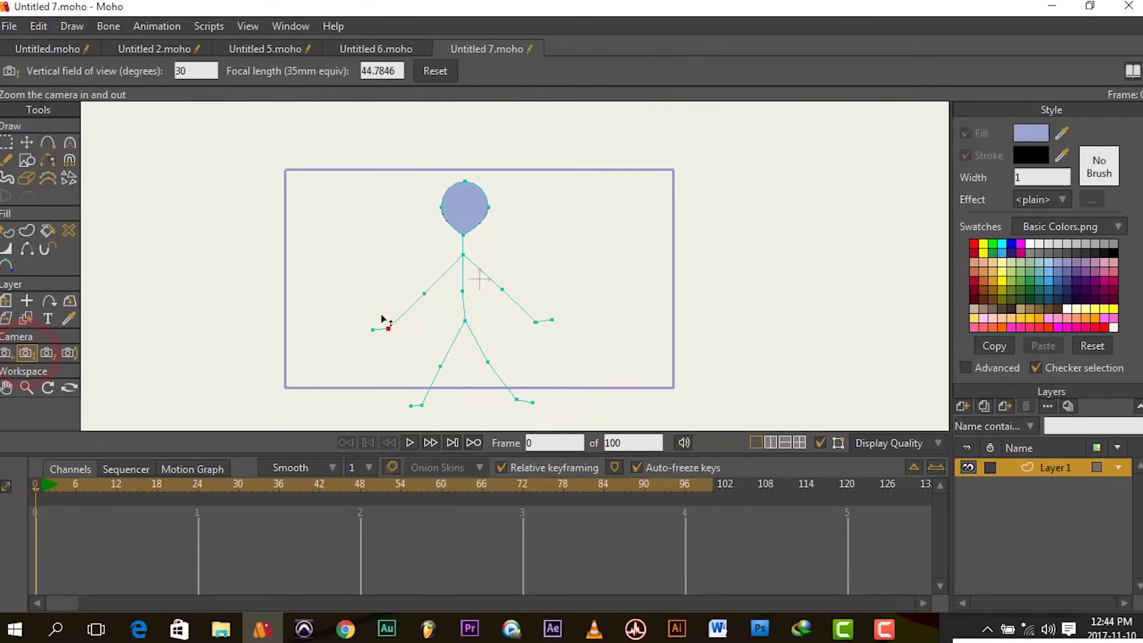
scroll(461, 326, "down", 4)
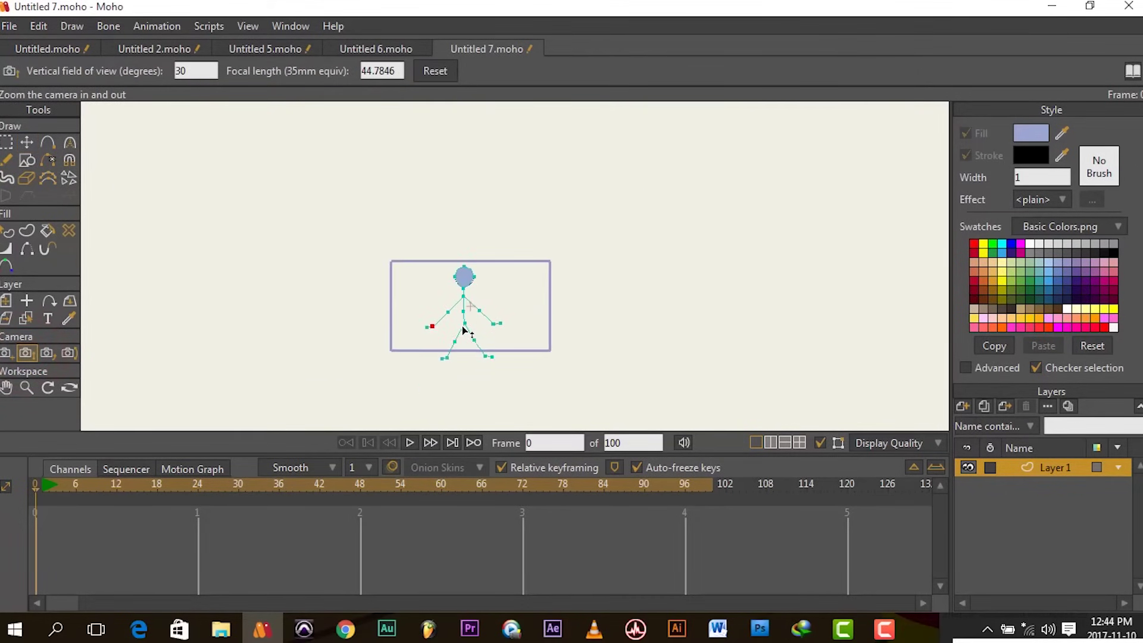
scroll(463, 327, "up", 3)
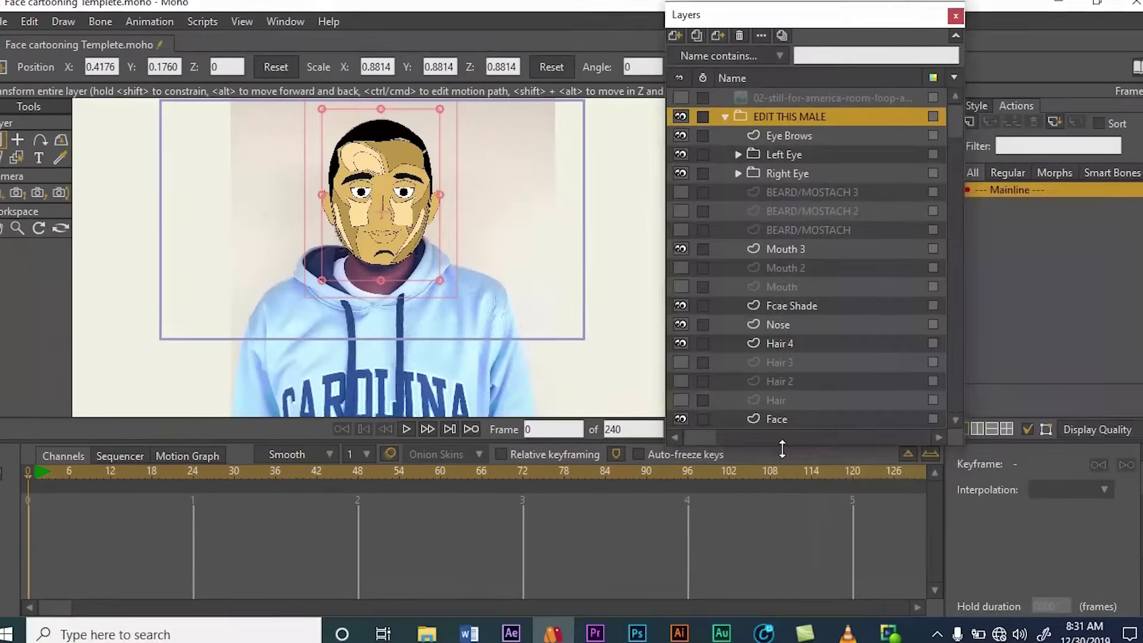
- In the face cartooning template, lengthen the Layers window to fit the whole layer list and toggle the EDIT THIS MALE group's visibility
left_click_drag(782, 448, 784, 519)
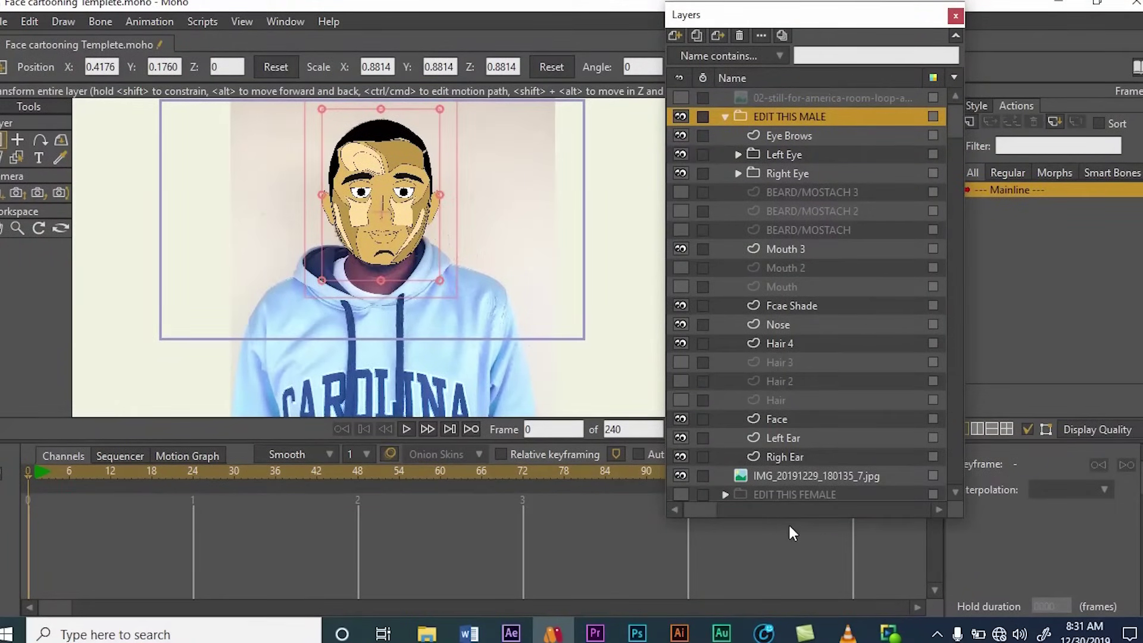
left_click_drag(790, 519, 788, 595)
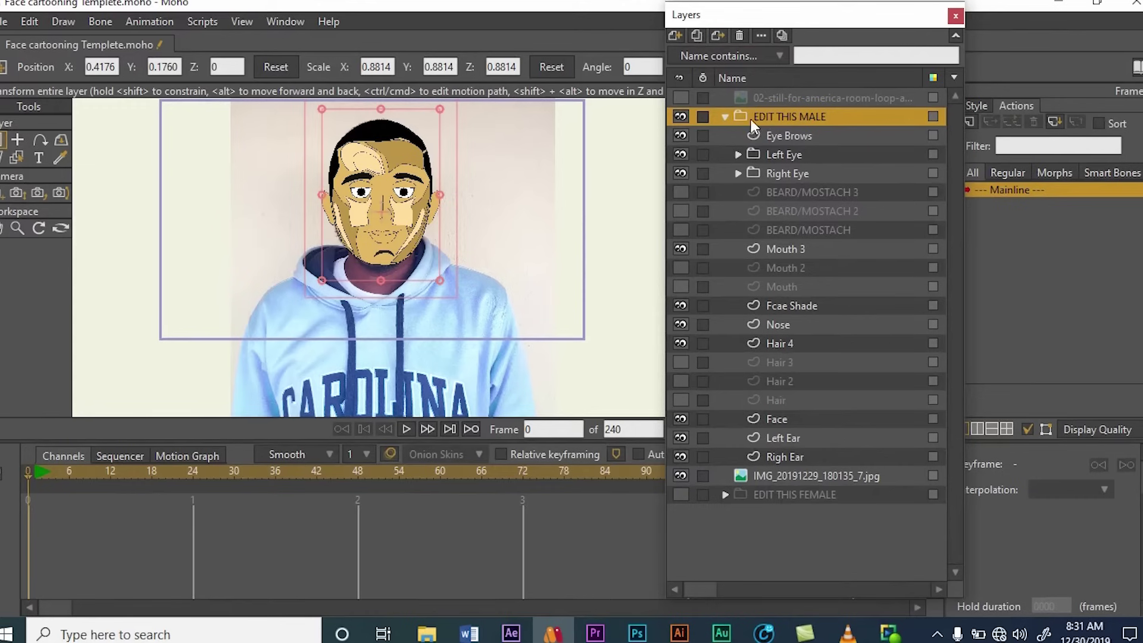
left_click(680, 116)
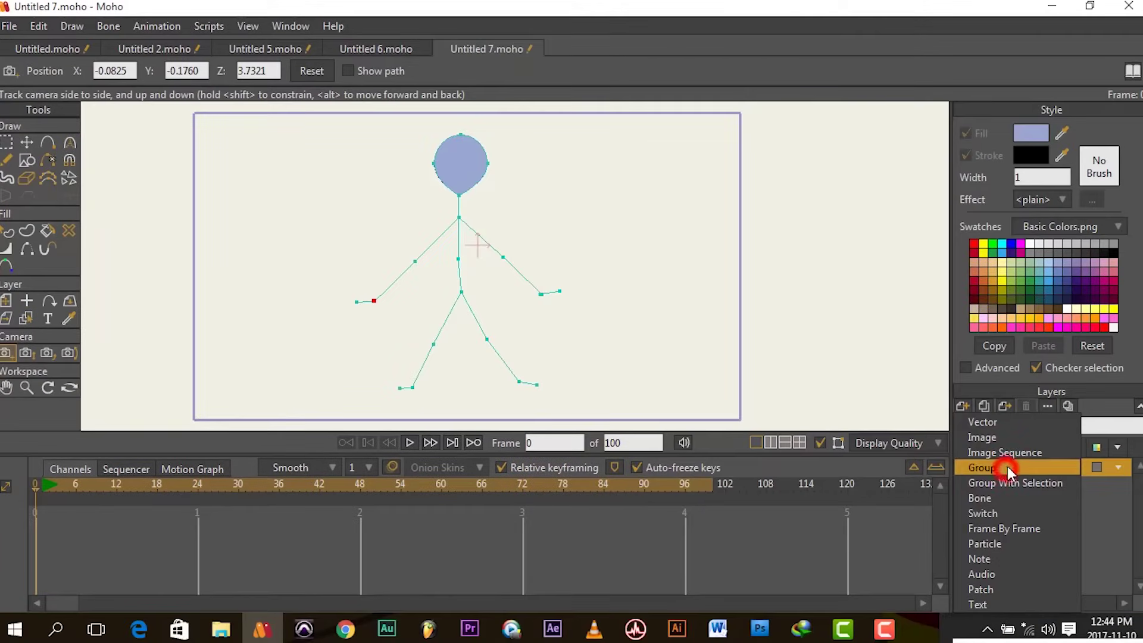
- In Untitled 7, add a new group layer and nest Layer 1 with the stick figure inside it
left_click(1008, 466)
left_click(1035, 490)
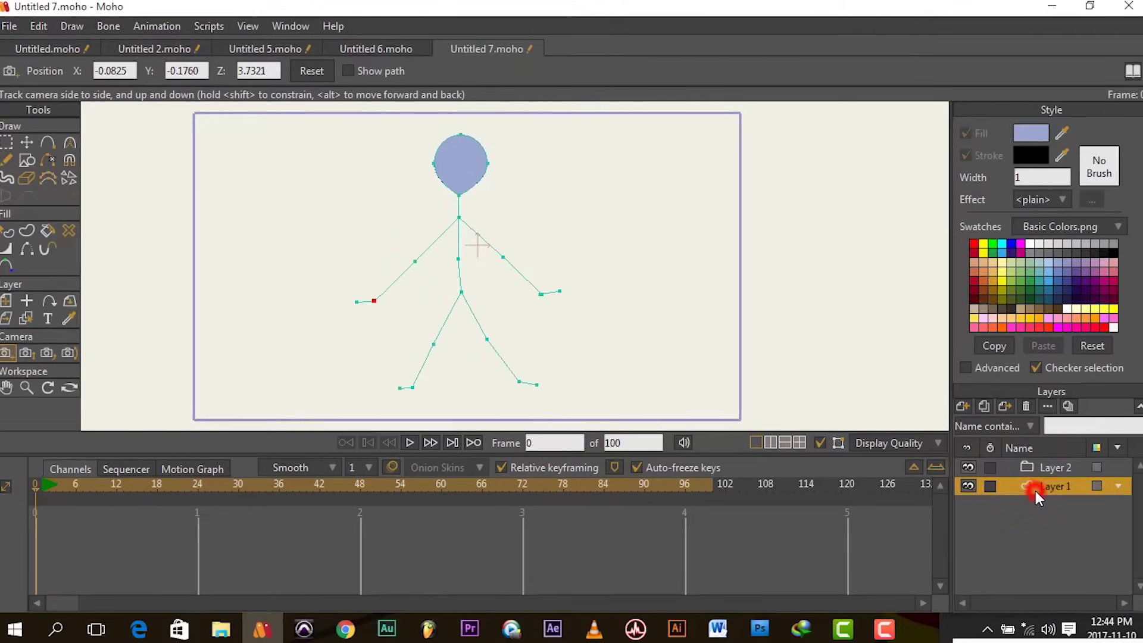
left_click_drag(1035, 490, 1039, 463)
left_click(1039, 463)
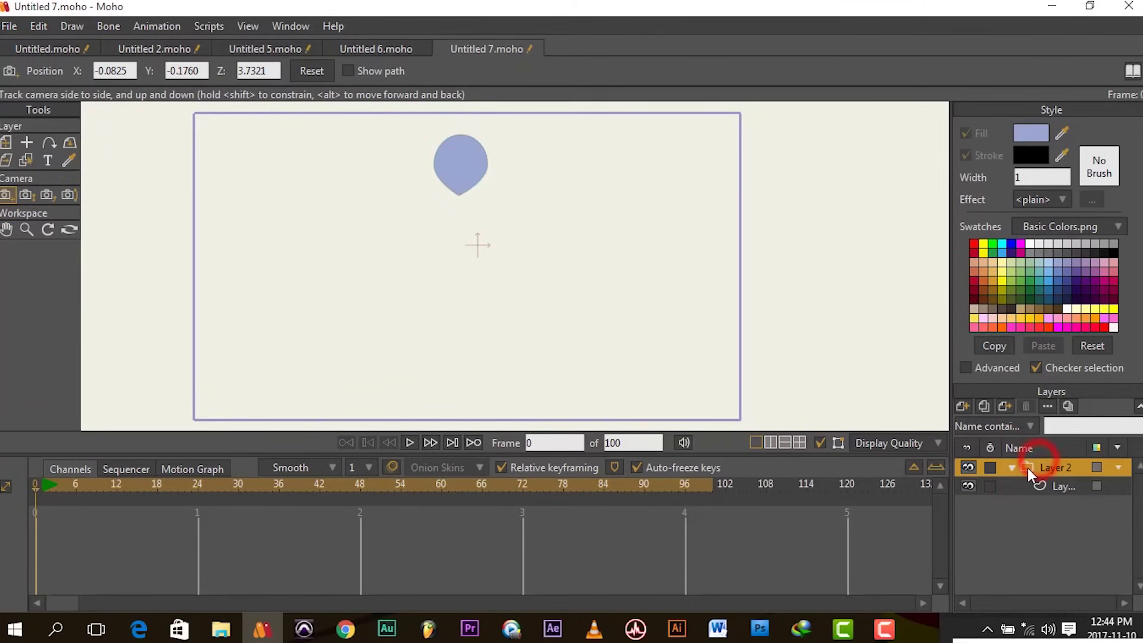
- Convert the Layer 2 group to a bone layer and select the stick figure's vector layer inside it
right_click(1028, 468)
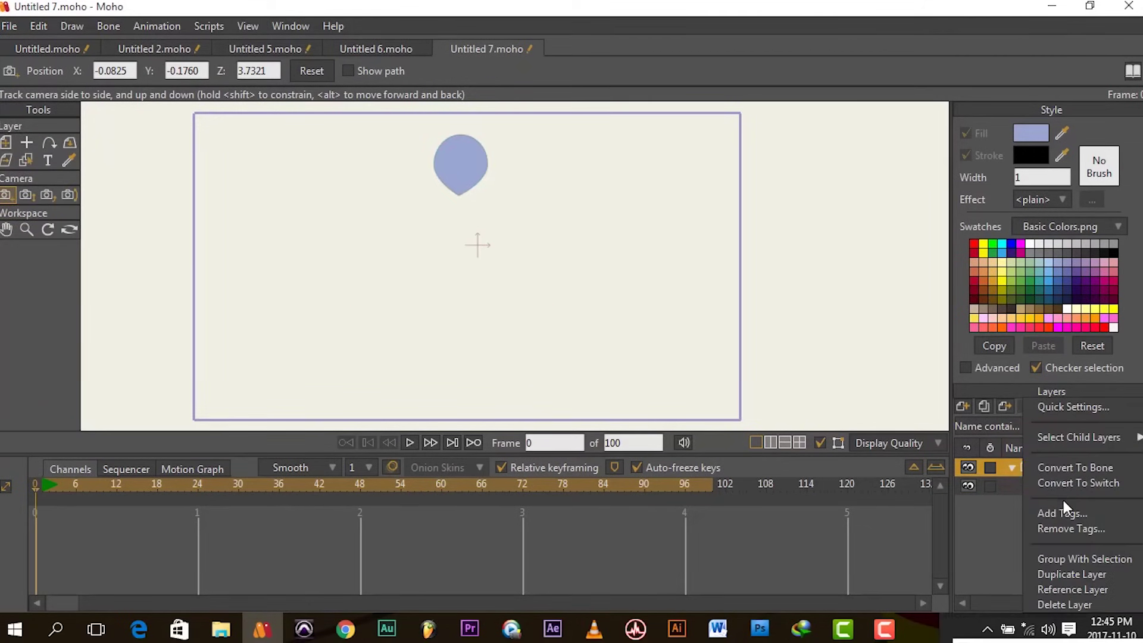
left_click(1072, 469)
left_click(1053, 486)
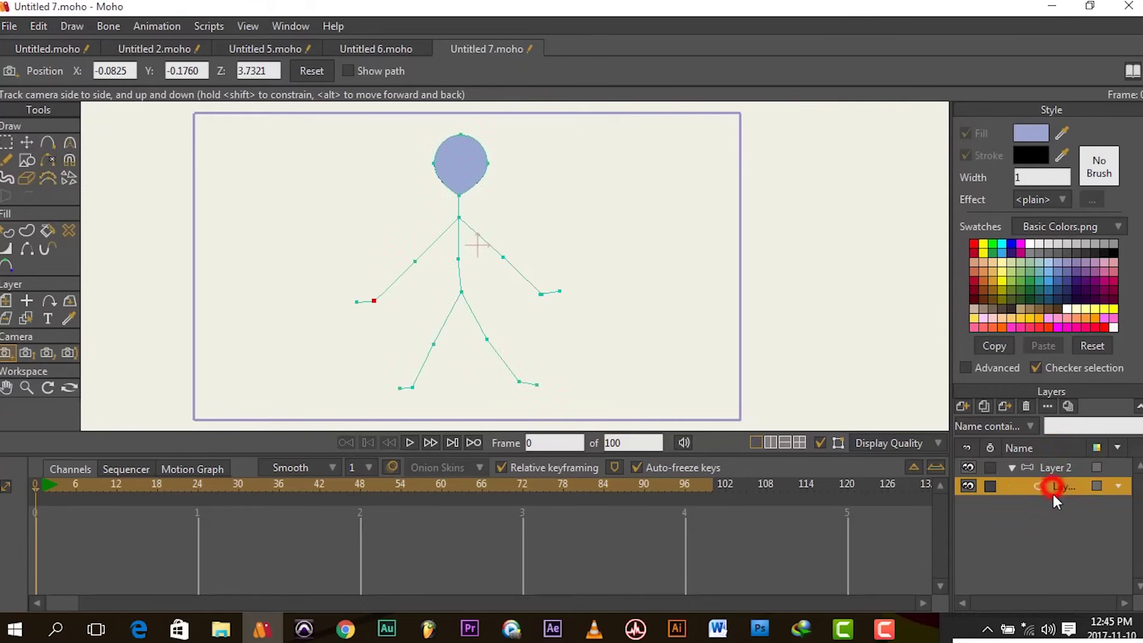
- Create a shape with the Both option from the stick figure's neck, torso, arm and leg lines
left_click(7, 142)
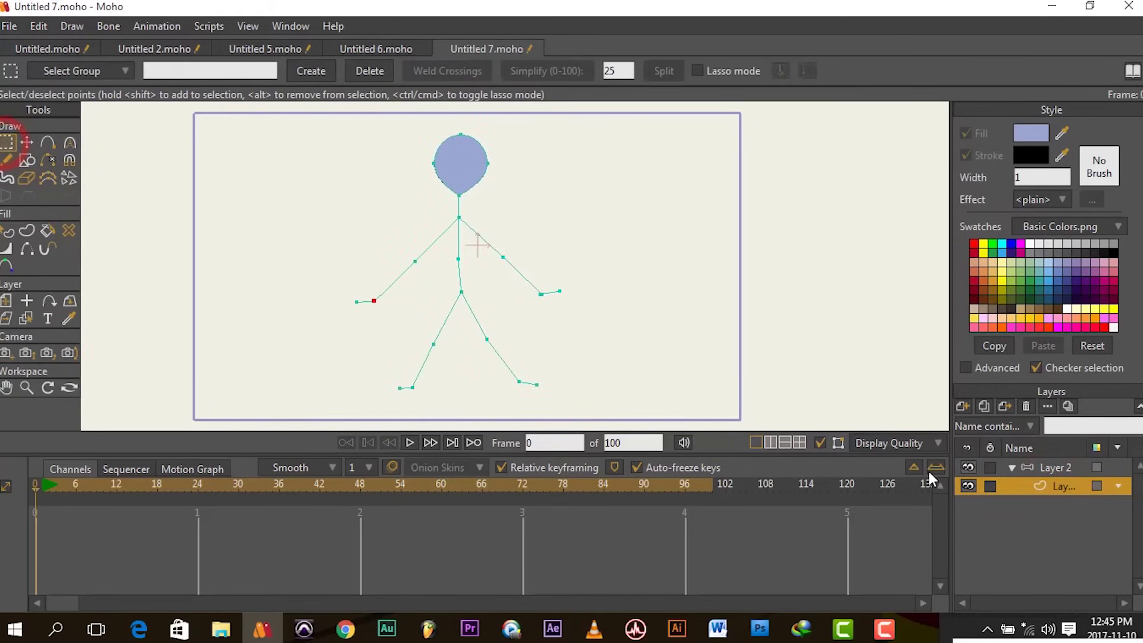
left_click_drag(226, 176, 661, 433)
left_click(31, 232)
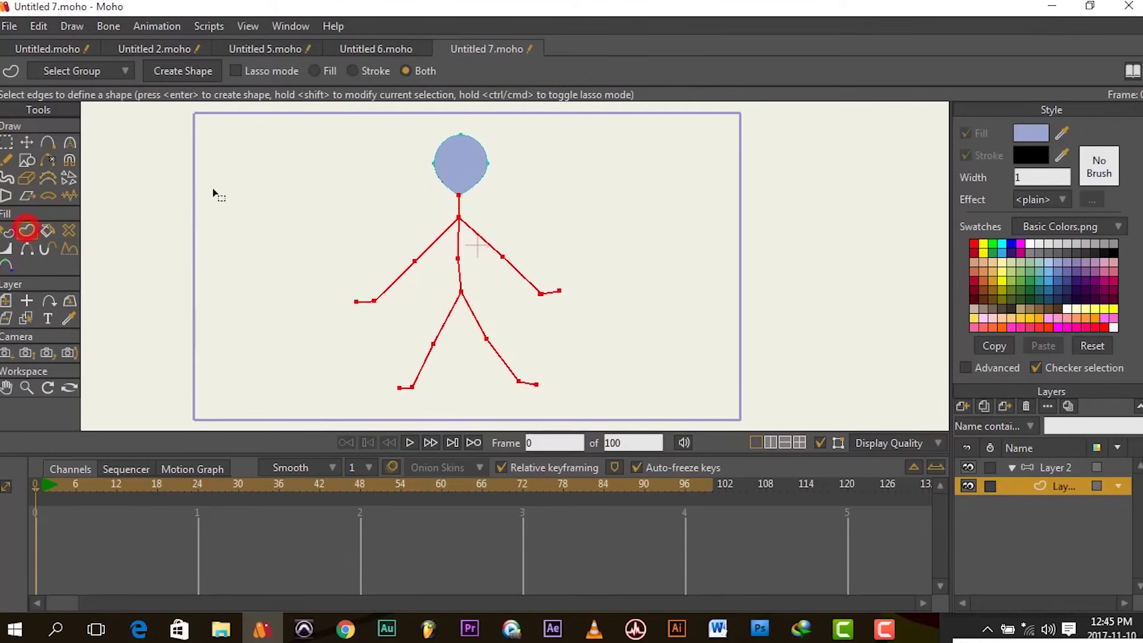
left_click(195, 71)
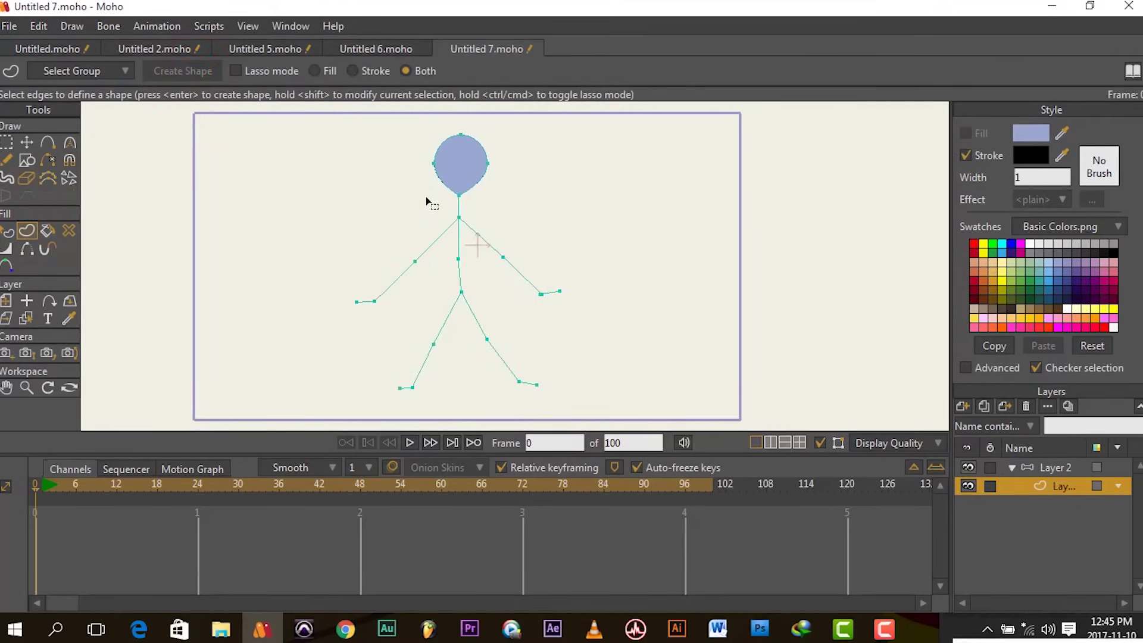
left_click_drag(295, 180, 627, 416)
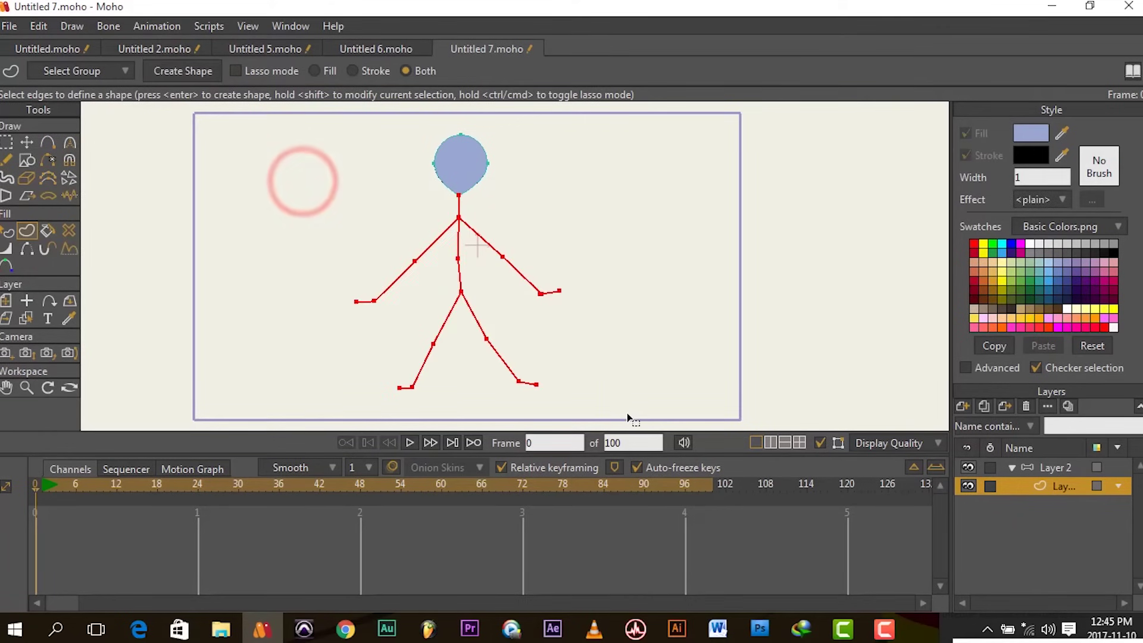
left_click(26, 233)
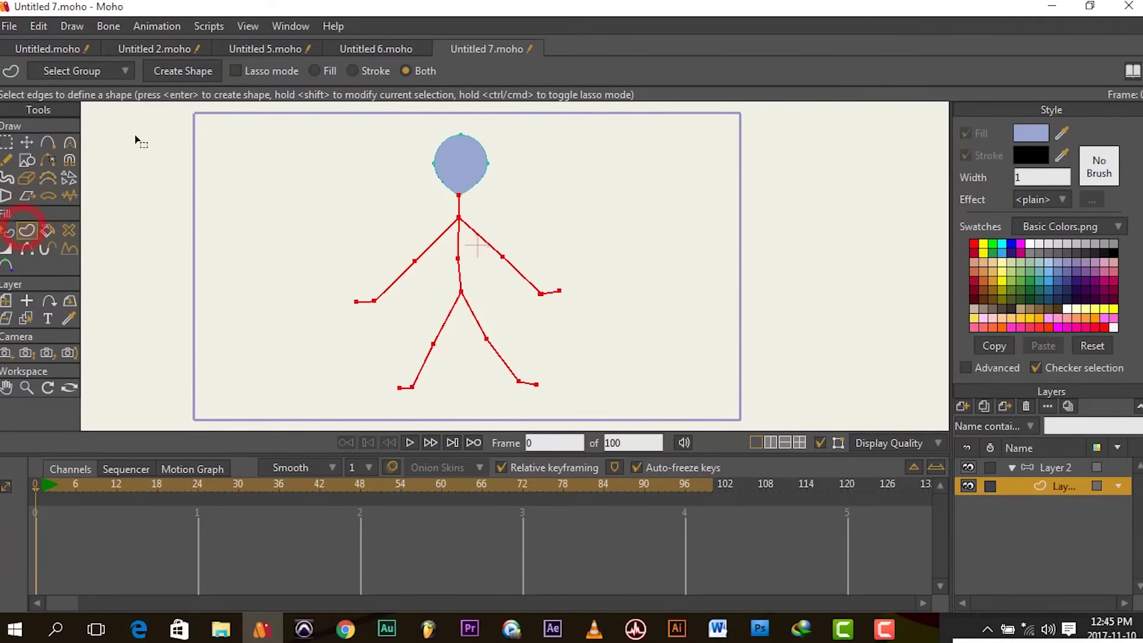
left_click(180, 70)
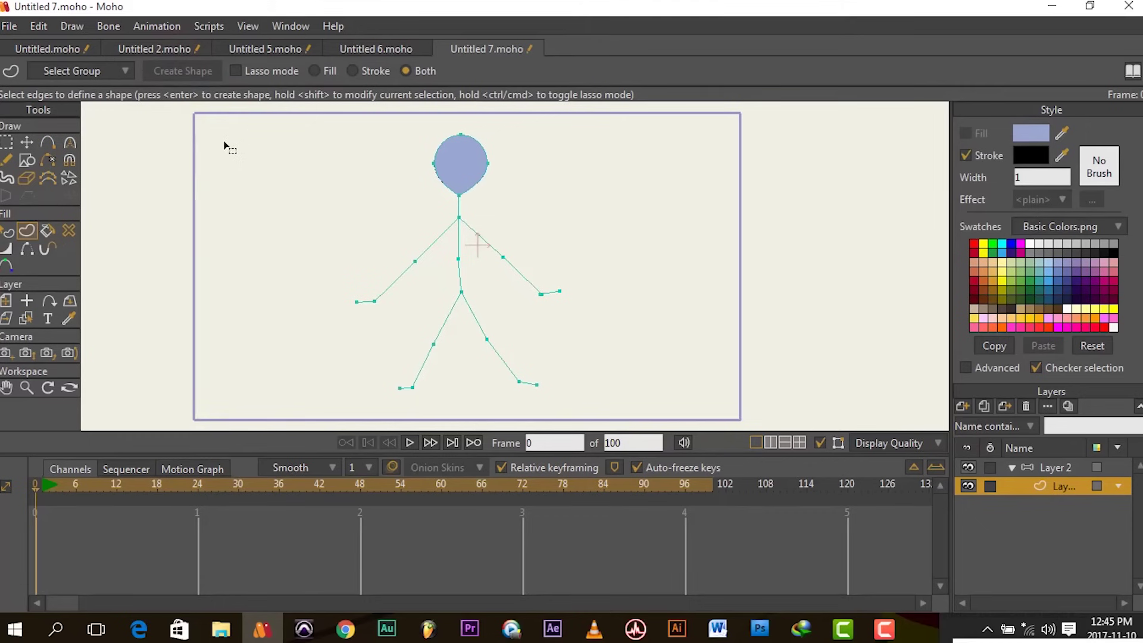
- Select all the stick figure's body points and thicken their line width to about 1064 percent
left_click(7, 142)
left_click_drag(289, 171, 760, 428)
left_click(6, 250)
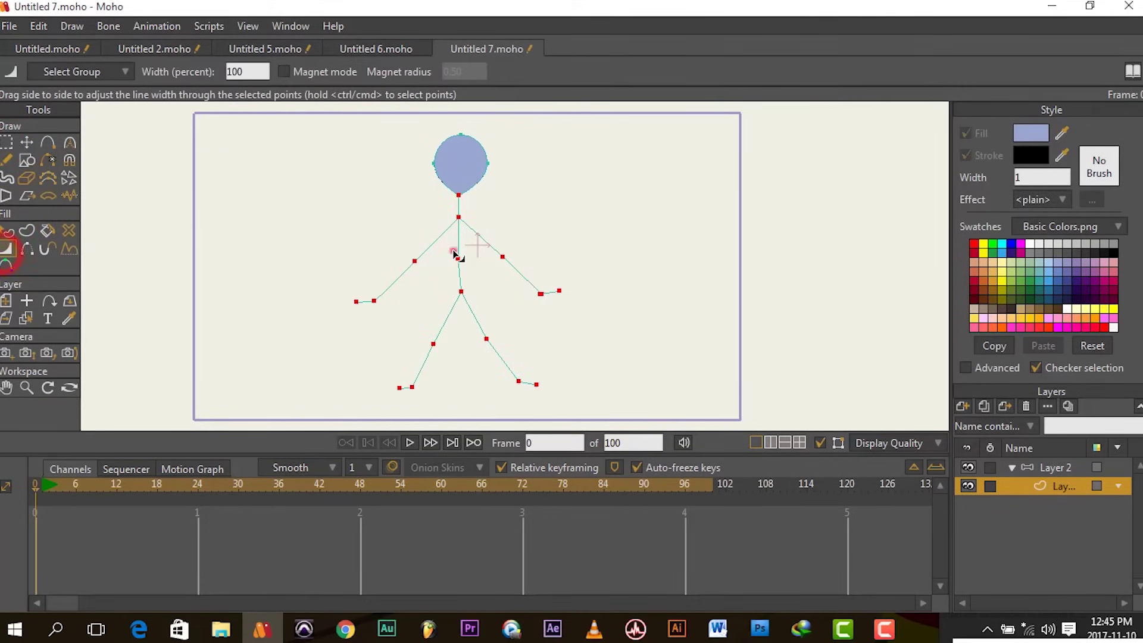
left_click_drag(457, 249, 821, 279)
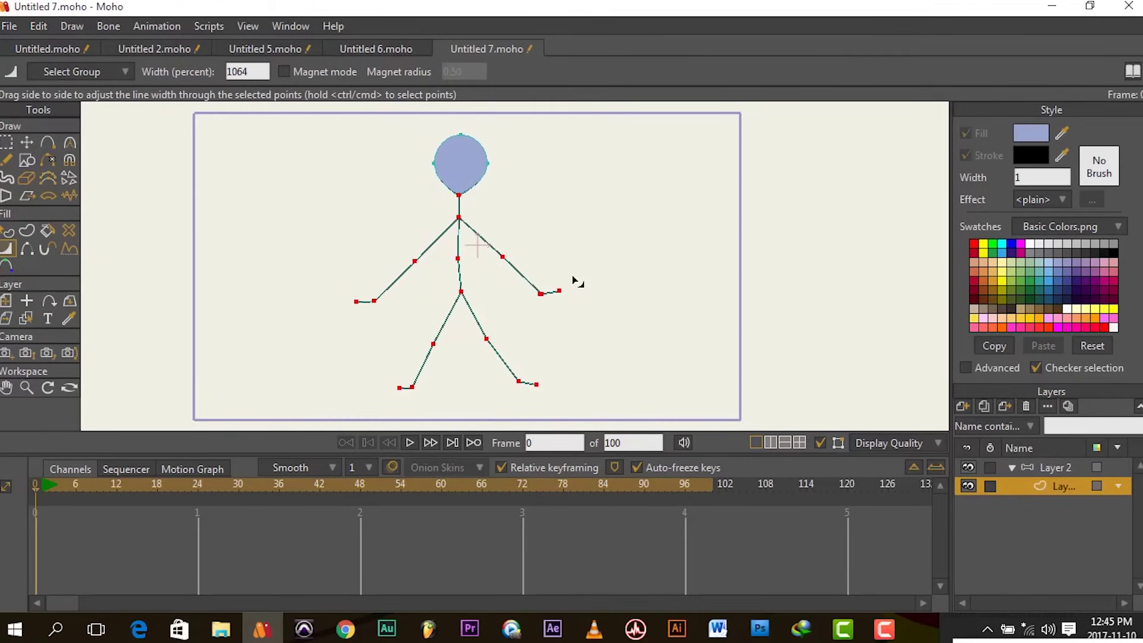
left_click_drag(577, 281, 580, 281)
- Reposition the knee, ankle and toe points of the stick figure's right leg using the Transform Points tool
left_click(26, 143)
left_click(272, 238)
left_click(489, 339)
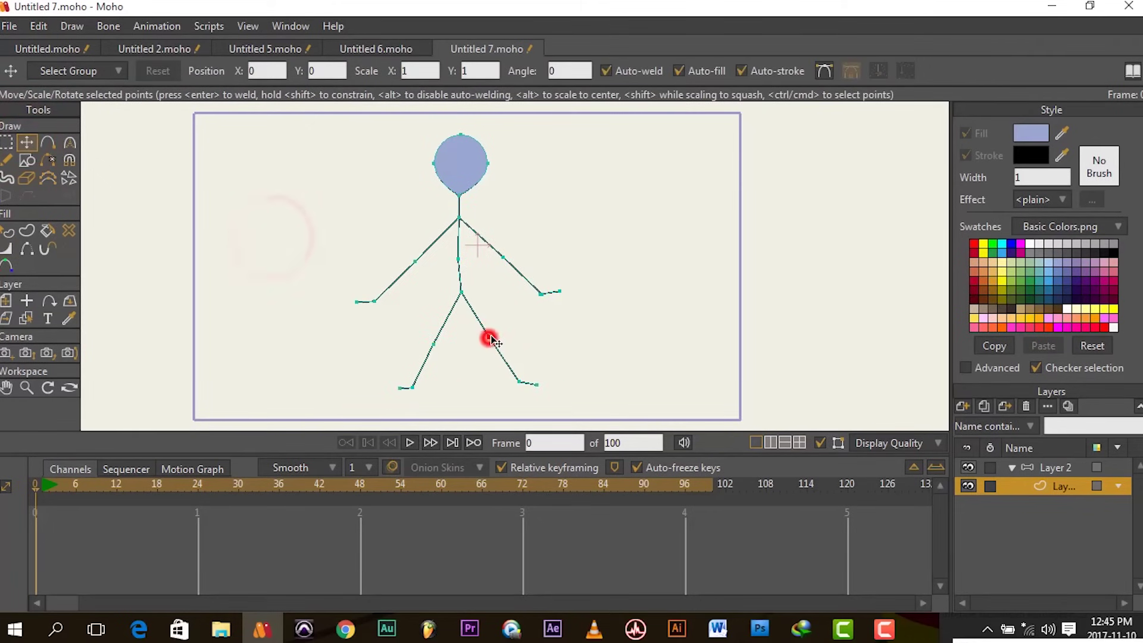
left_click(522, 378)
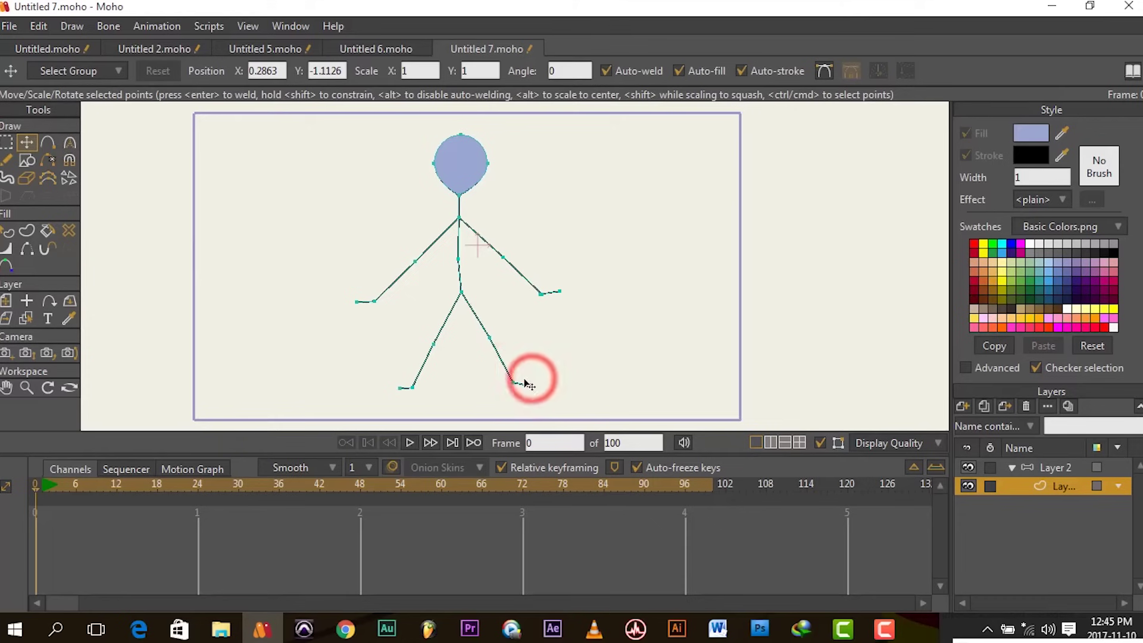
left_click(528, 385)
left_click(512, 386)
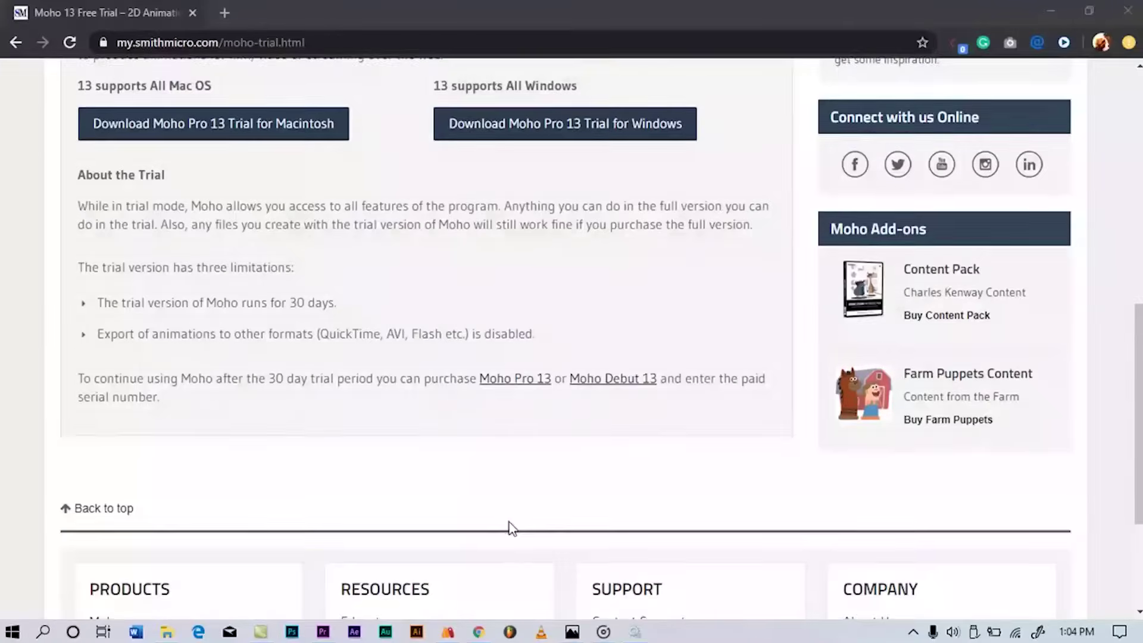
- Switch to the web browser and go from the Moho trial page to the Moho Pro 13 product page
scroll(510, 528, "up", 10)
mouse_move(172, 172)
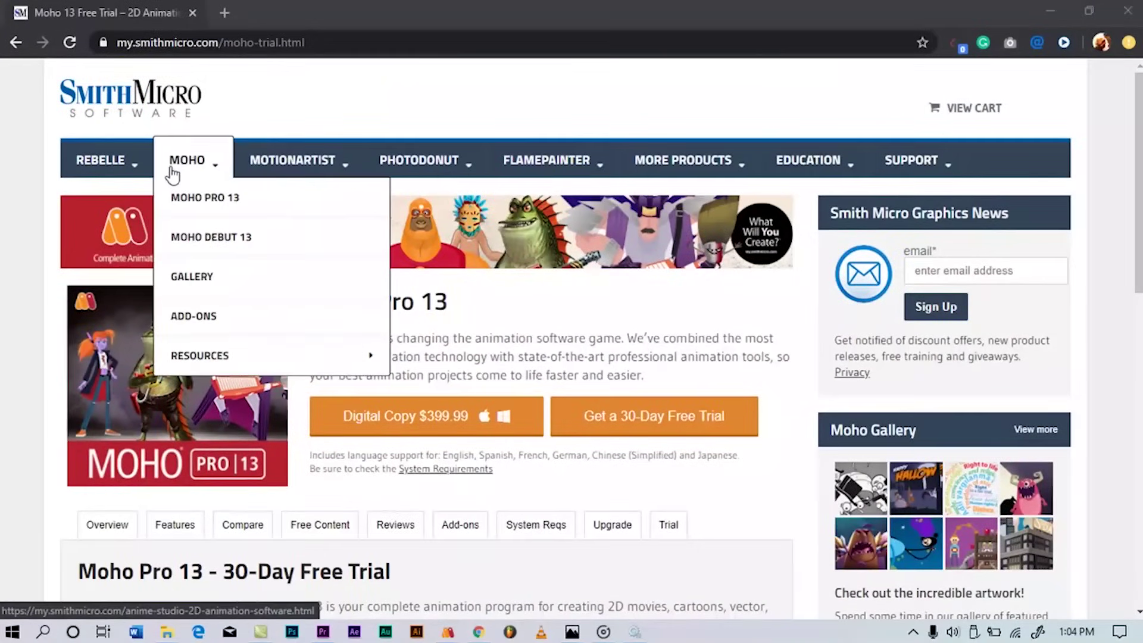
left_click(179, 198)
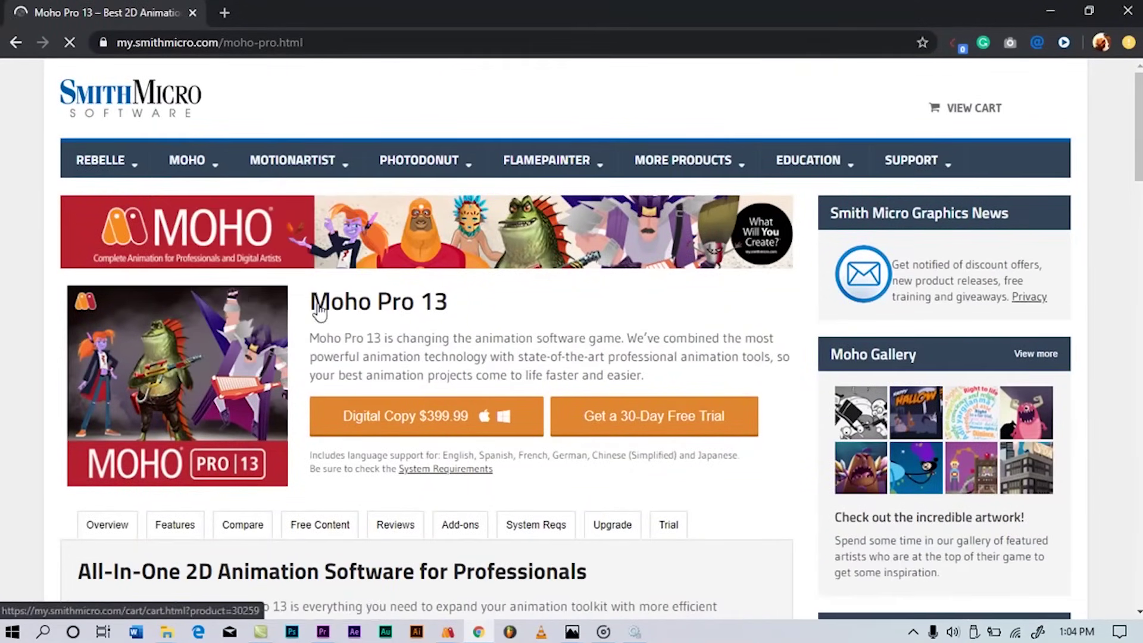
- Review the feature descriptions and the What's New section on the Moho Pro 13 product page
scroll(322, 304, "down", 3)
scroll(326, 307, "down", 10)
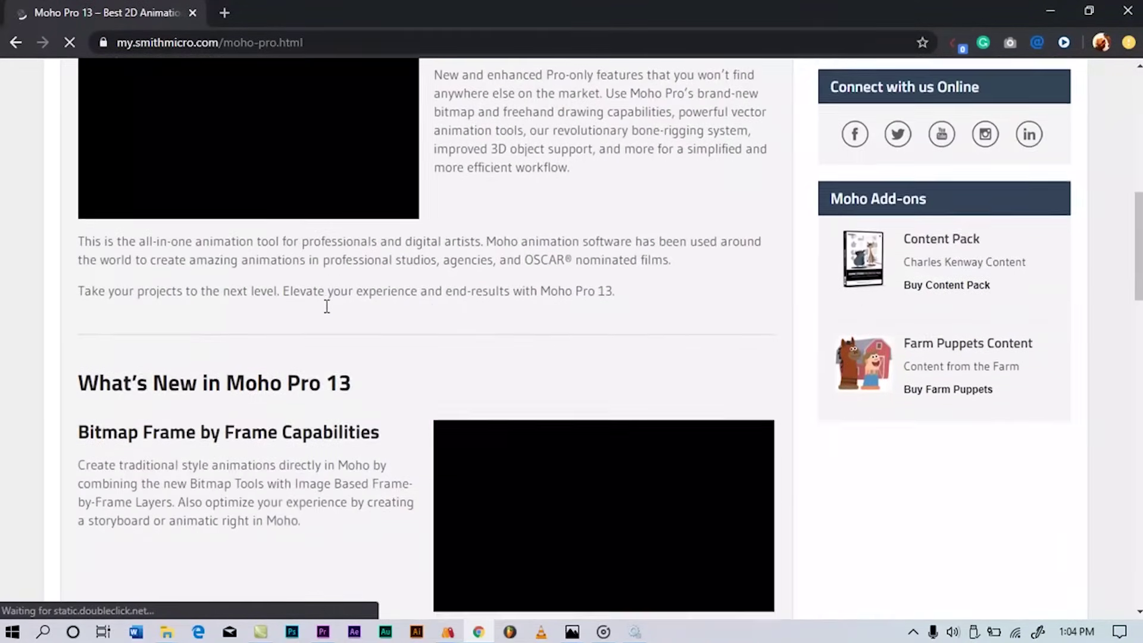
scroll(327, 306, "down", 9)
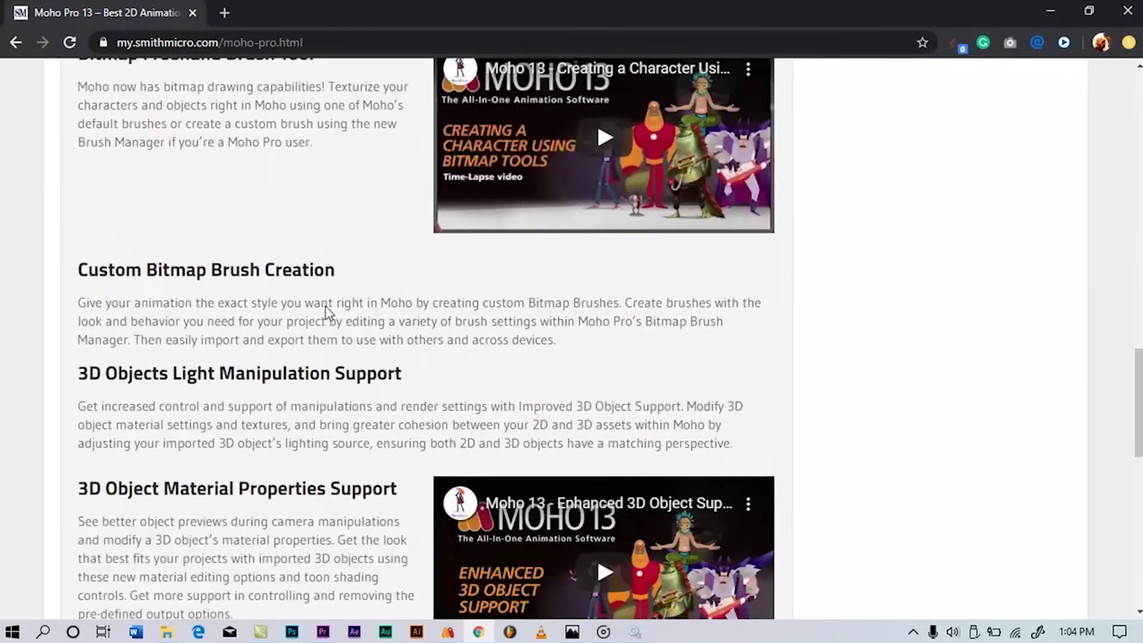
scroll(326, 312, "down", 7)
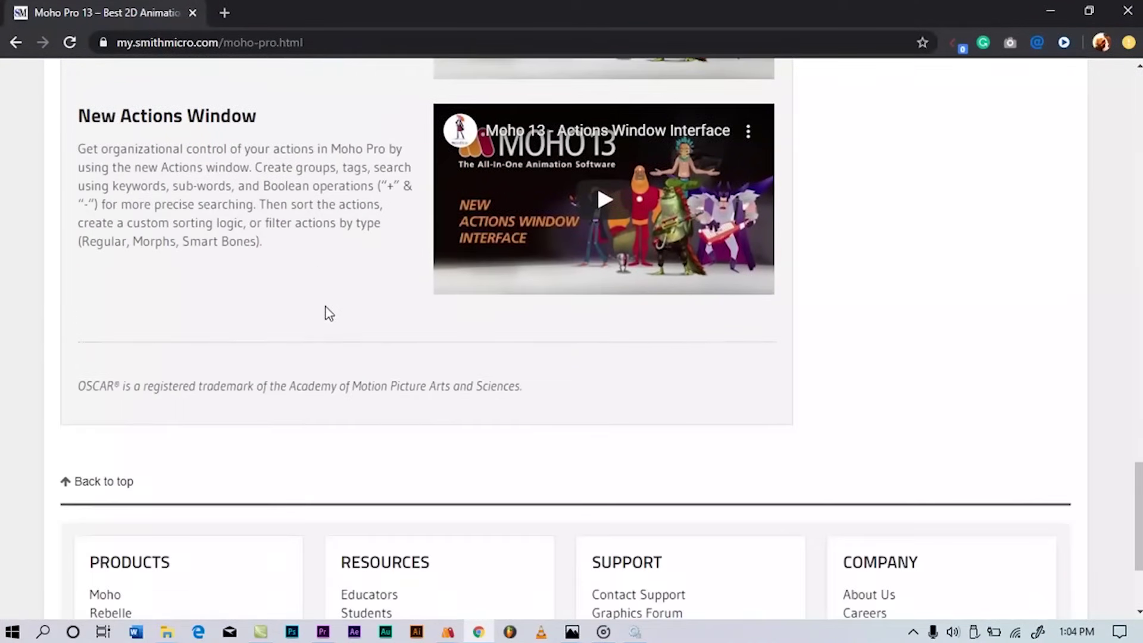
scroll(327, 312, "up", 3)
scroll(325, 307, "up", 14)
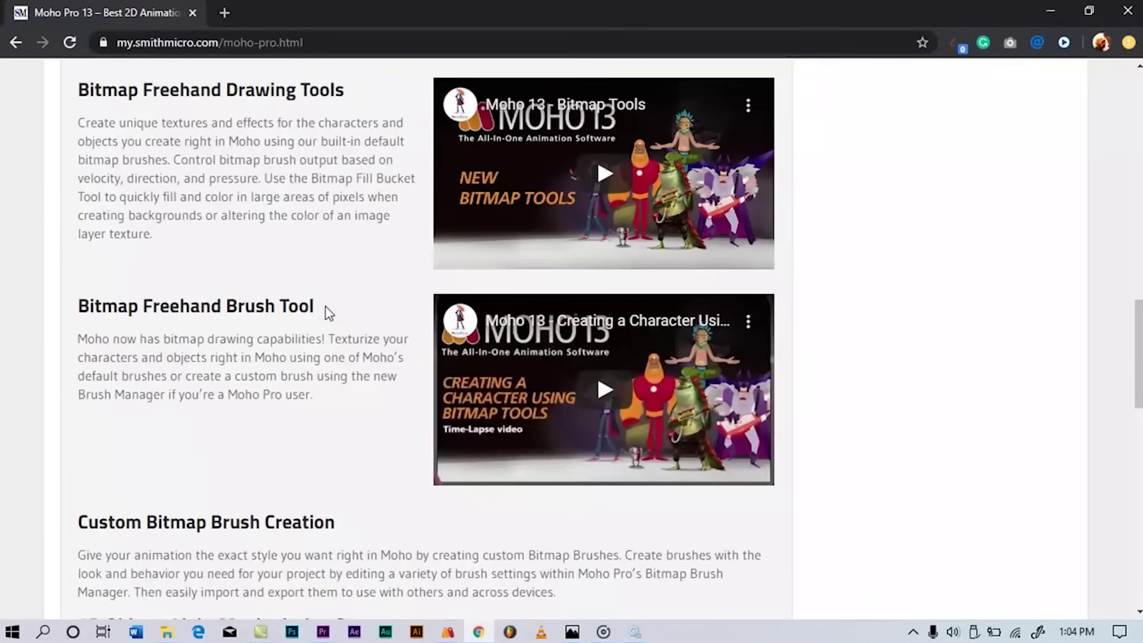
scroll(327, 310, "up", 13)
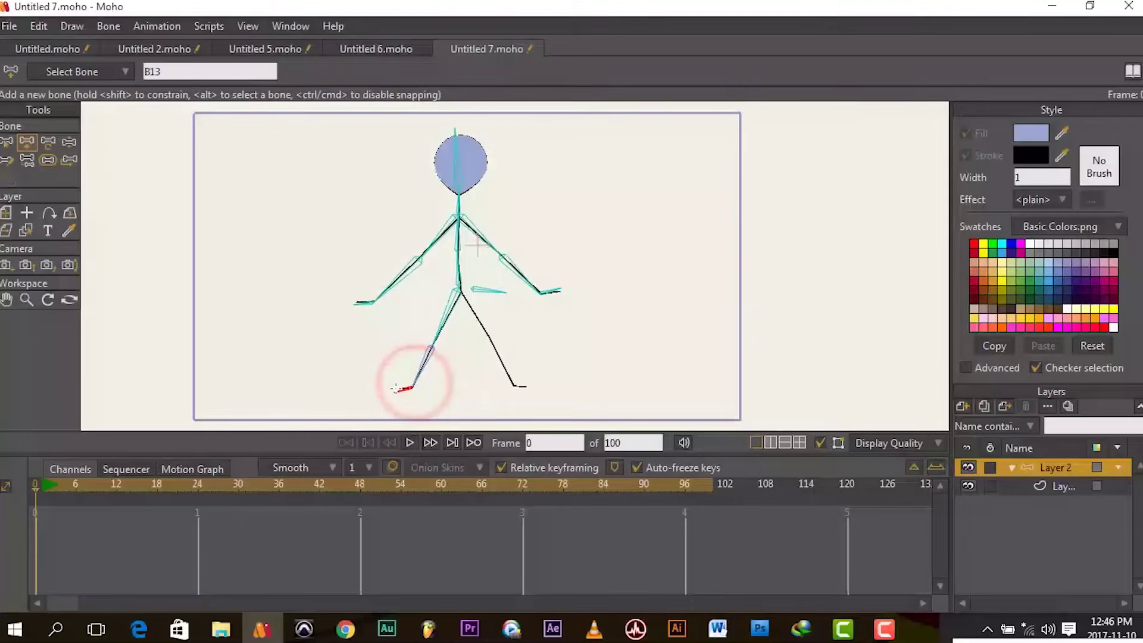
- Add a foot bone to the stick figure's rigged leg, and draw a bone for the unrigged leg, parented to the lower spine bone
left_click_drag(412, 387, 394, 386)
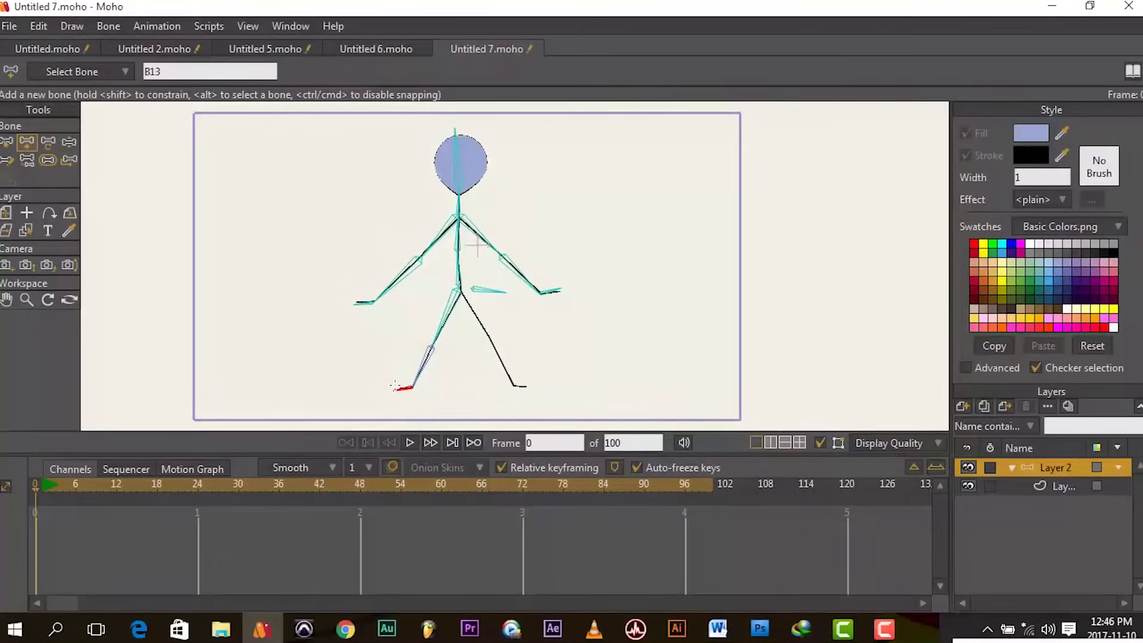
left_click(455, 272)
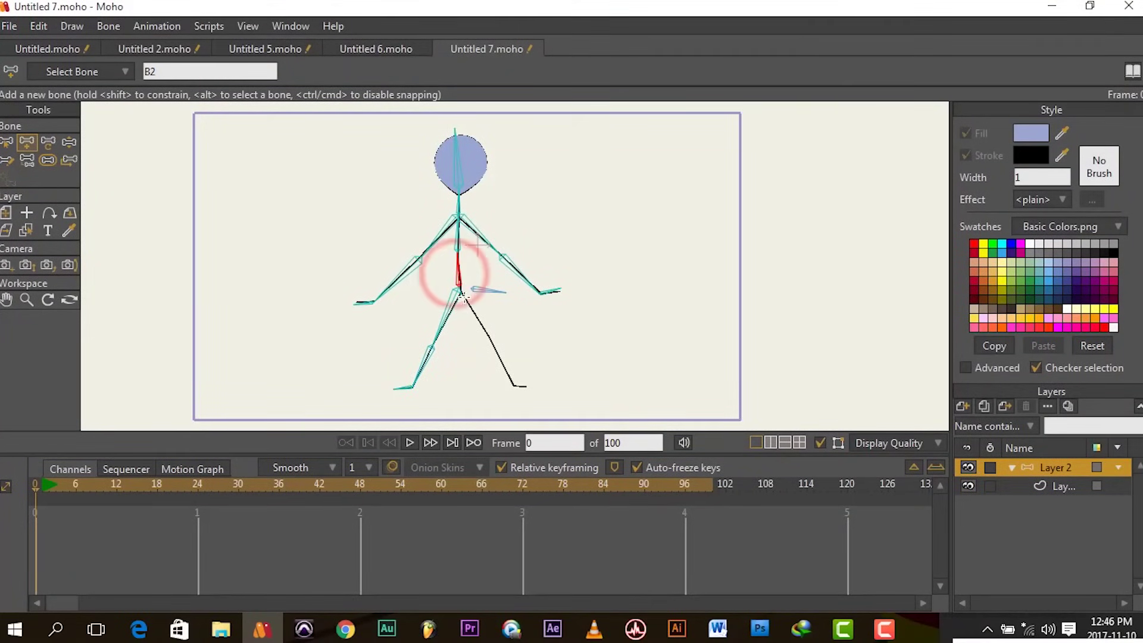
left_click_drag(462, 291, 531, 394)
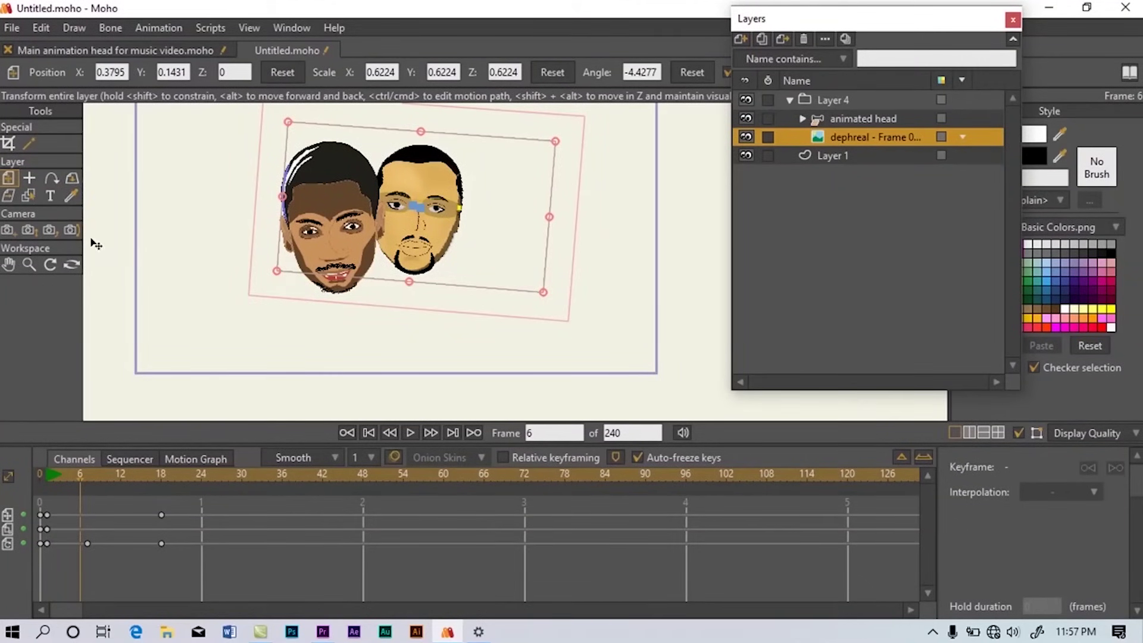
- Try rotating the dephreal image layer around its X and Y axes at frame 1, and undo the rotation
left_click_drag(84, 481, 47, 480)
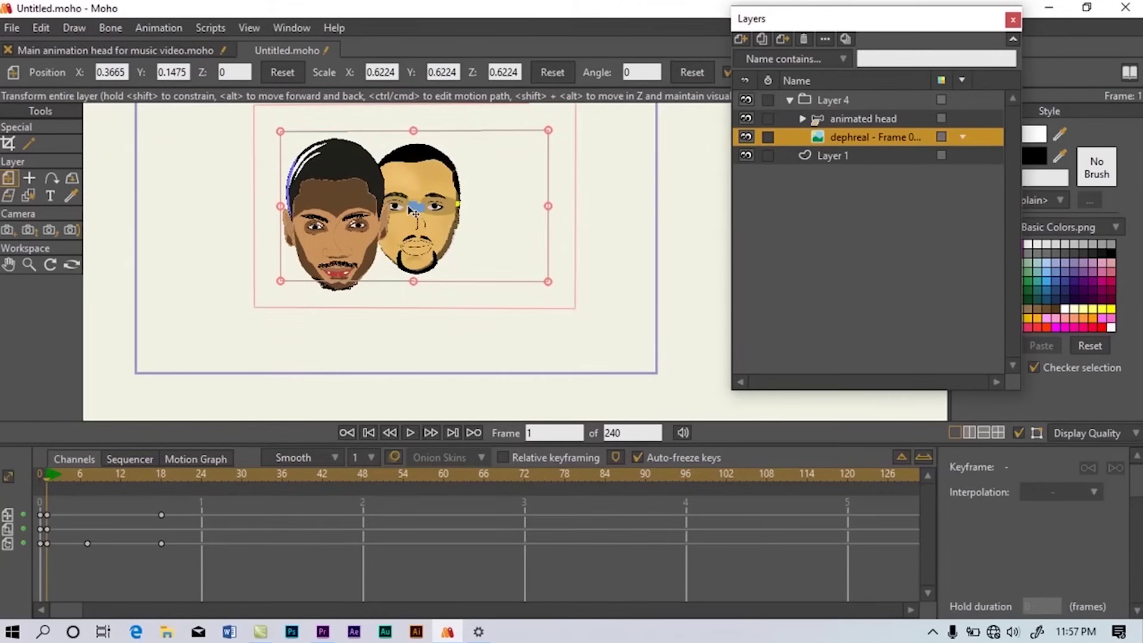
left_click(73, 179)
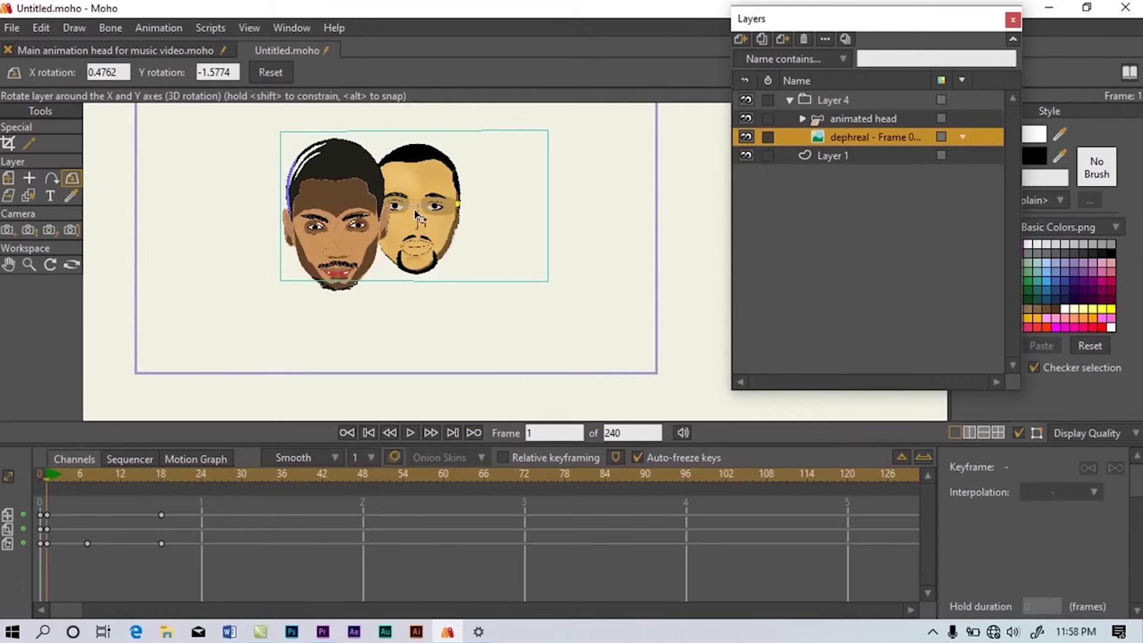
left_click_drag(417, 215, 430, 216)
left_click_drag(433, 216, 250, 149)
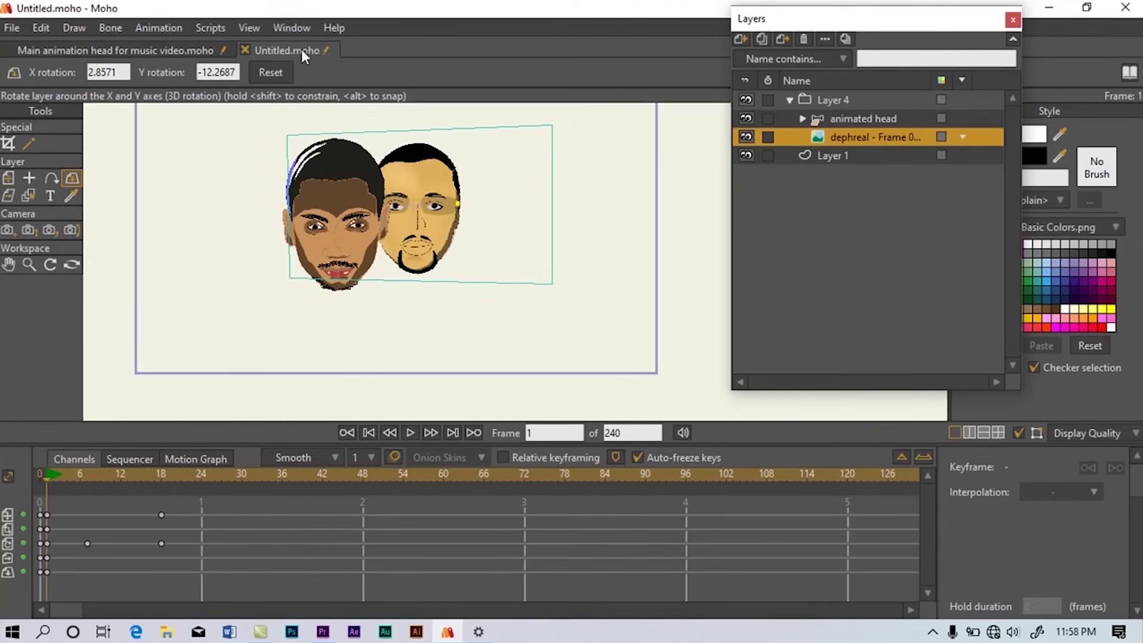
key("ctrl+z")
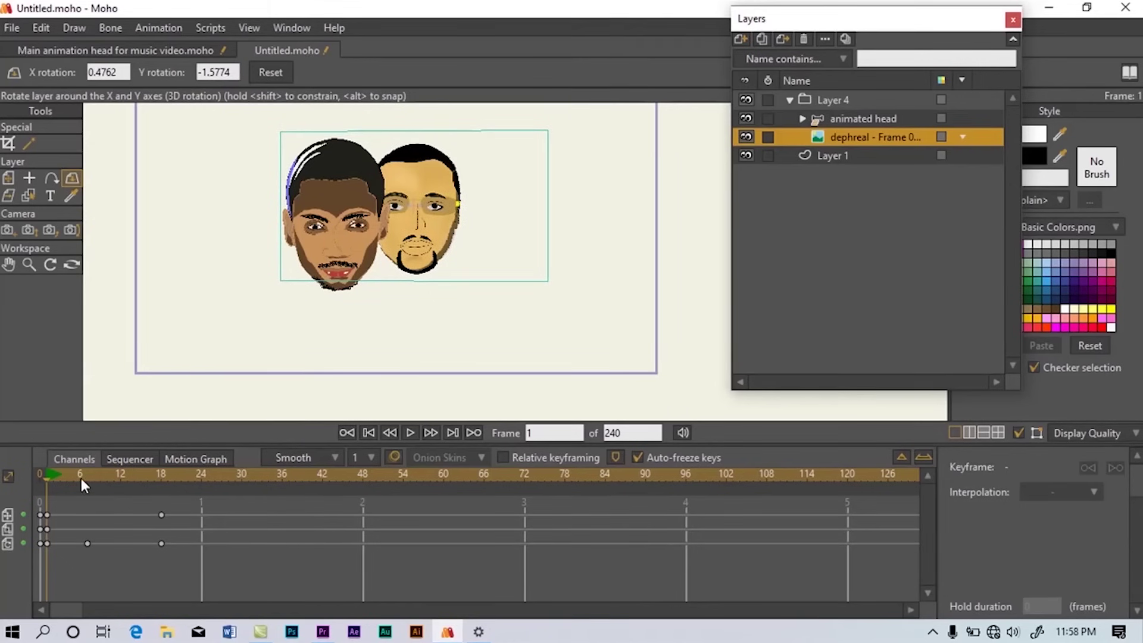
- Preview the animated heads' motion up to frame 12 and return to frame 1
left_click_drag(81, 476, 123, 470)
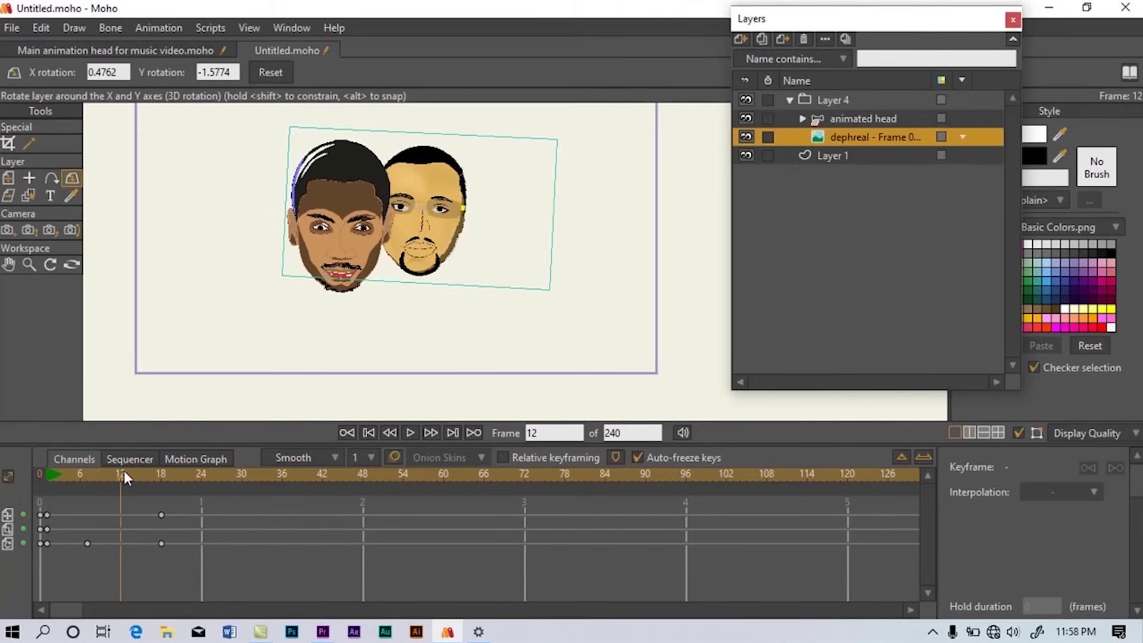
left_click(48, 469)
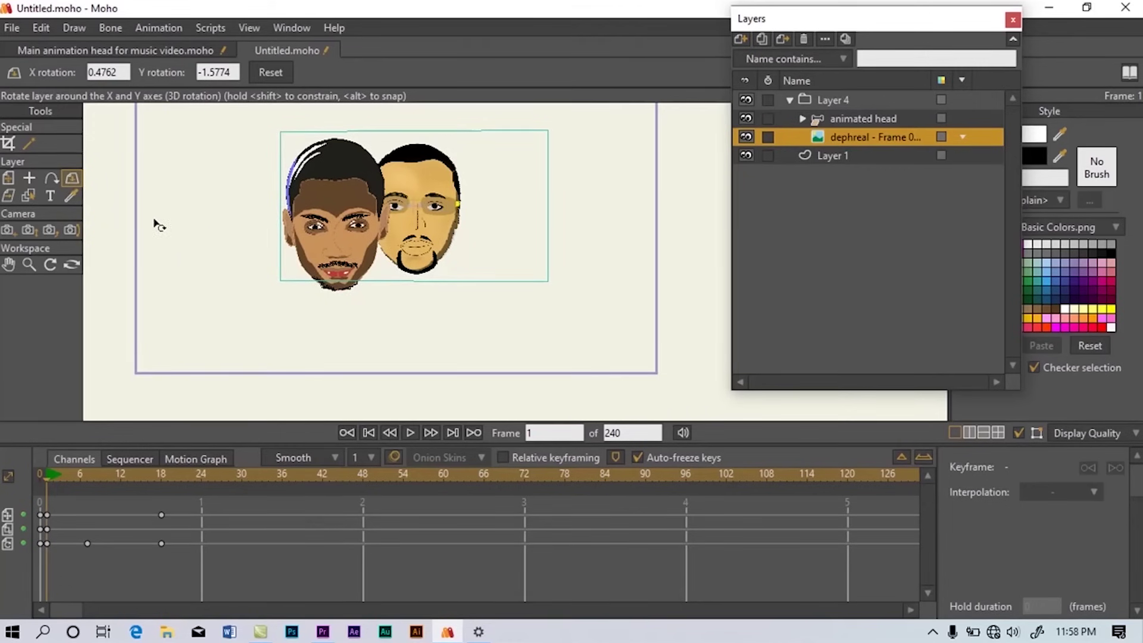
left_click_drag(416, 219, 417, 219)
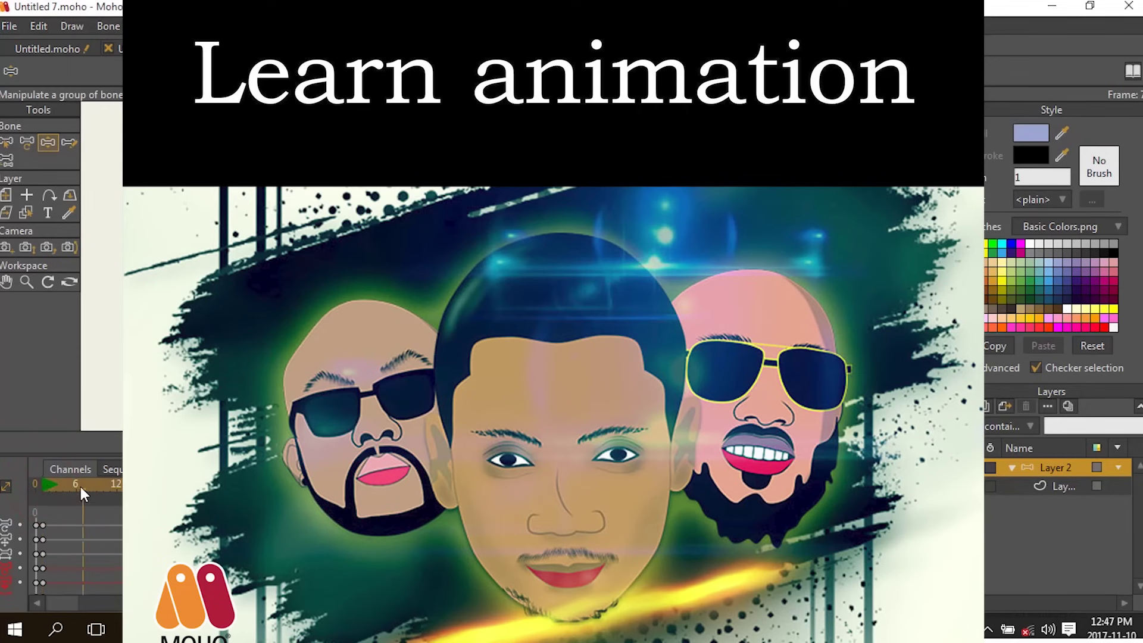
- Go to frame 12 in the stick figure's bone layer animation
left_click(105, 490)
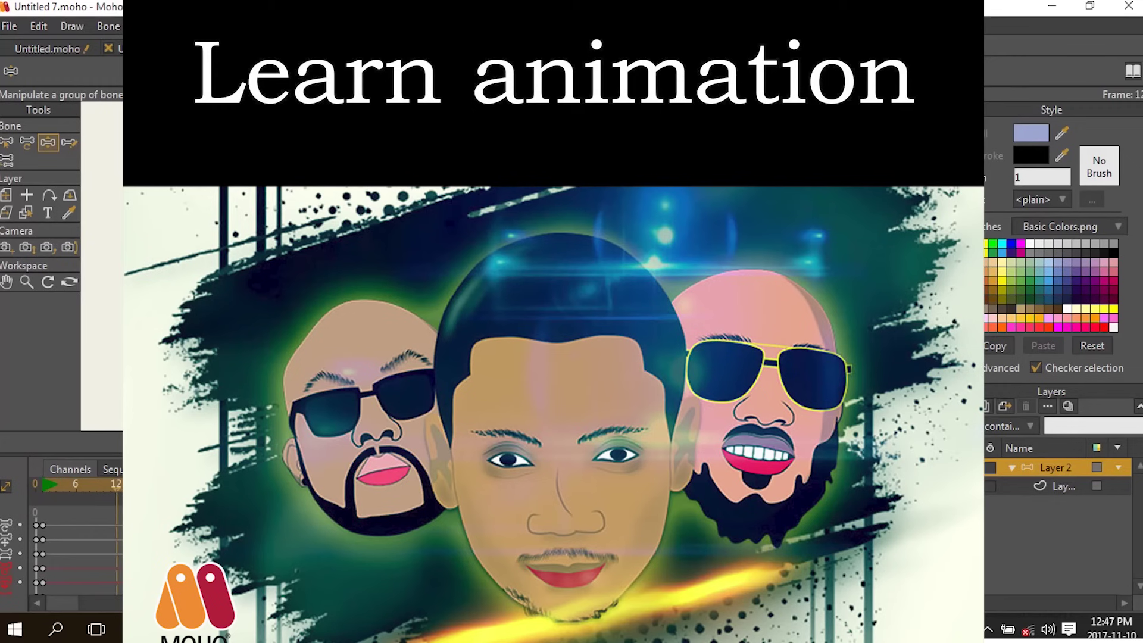